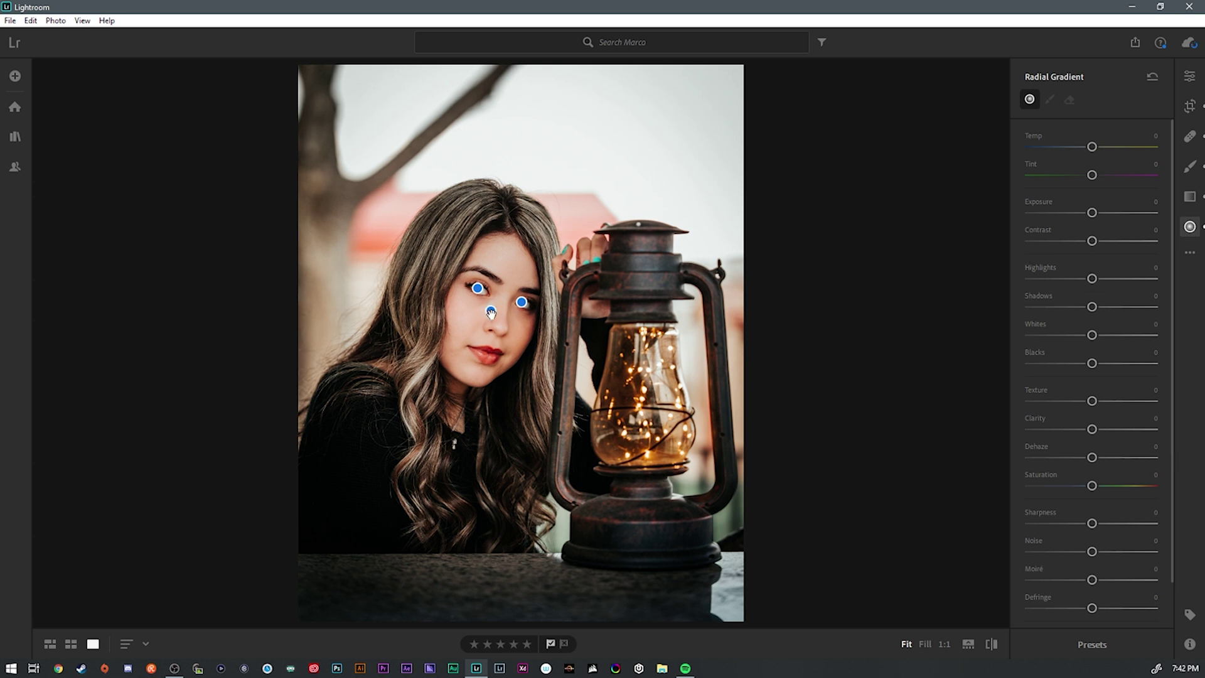
Delete the existing radial gradient that covers the woman's face.
{"action": "mouse_move", "coordinate": [491, 311]}
{"action": "left_click", "coordinate": [491, 311]}
{"action": "right_click", "coordinate": [491, 312]}
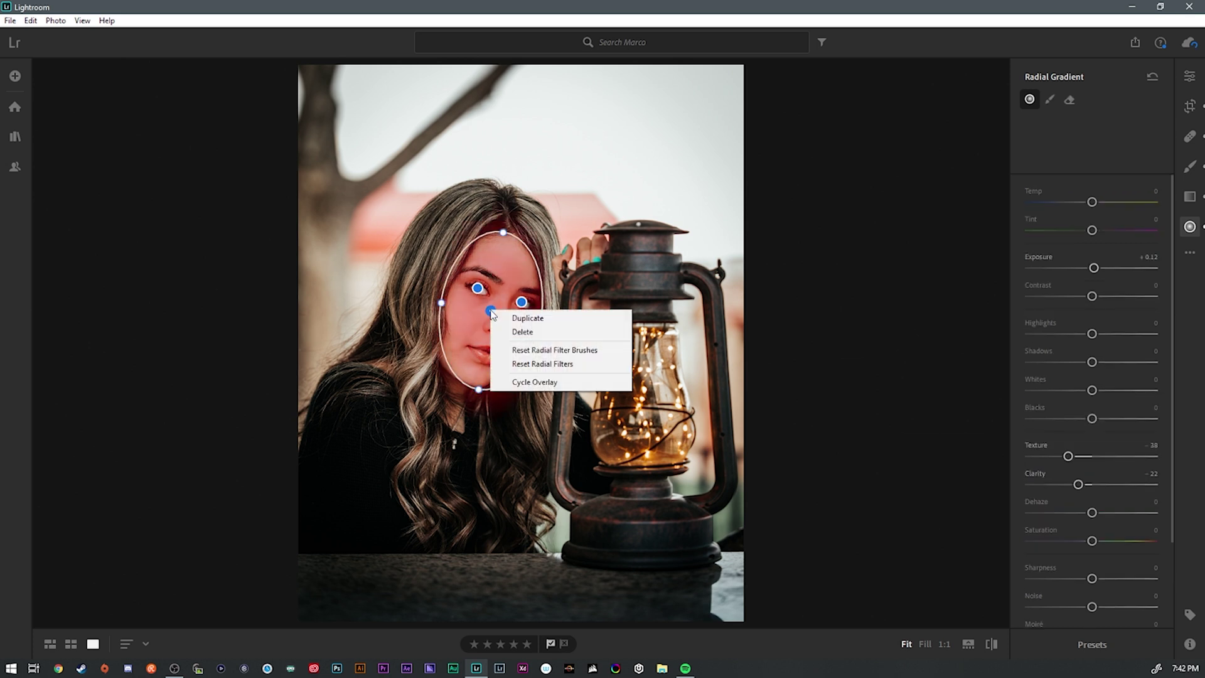
{"action": "left_click", "coordinate": [522, 332]}
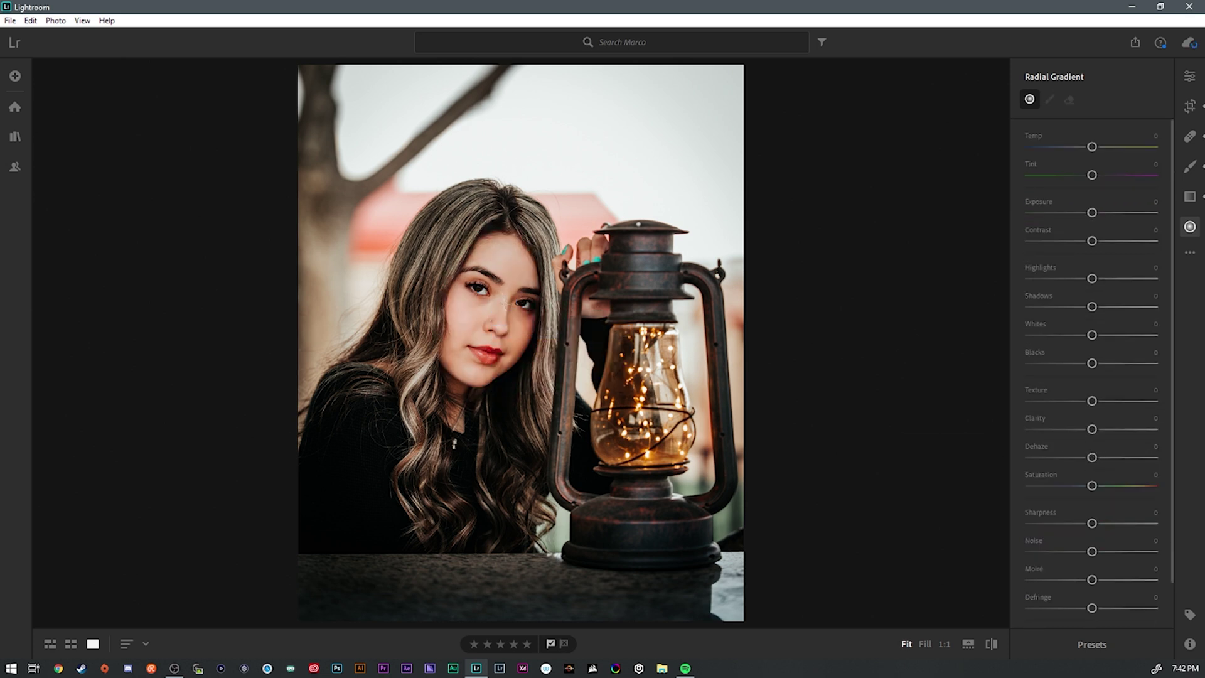
Draw a new radial gradient over the woman's face, tilting and repositioning the ellipse to match the face outline.
{"action": "key", "text": "z"}
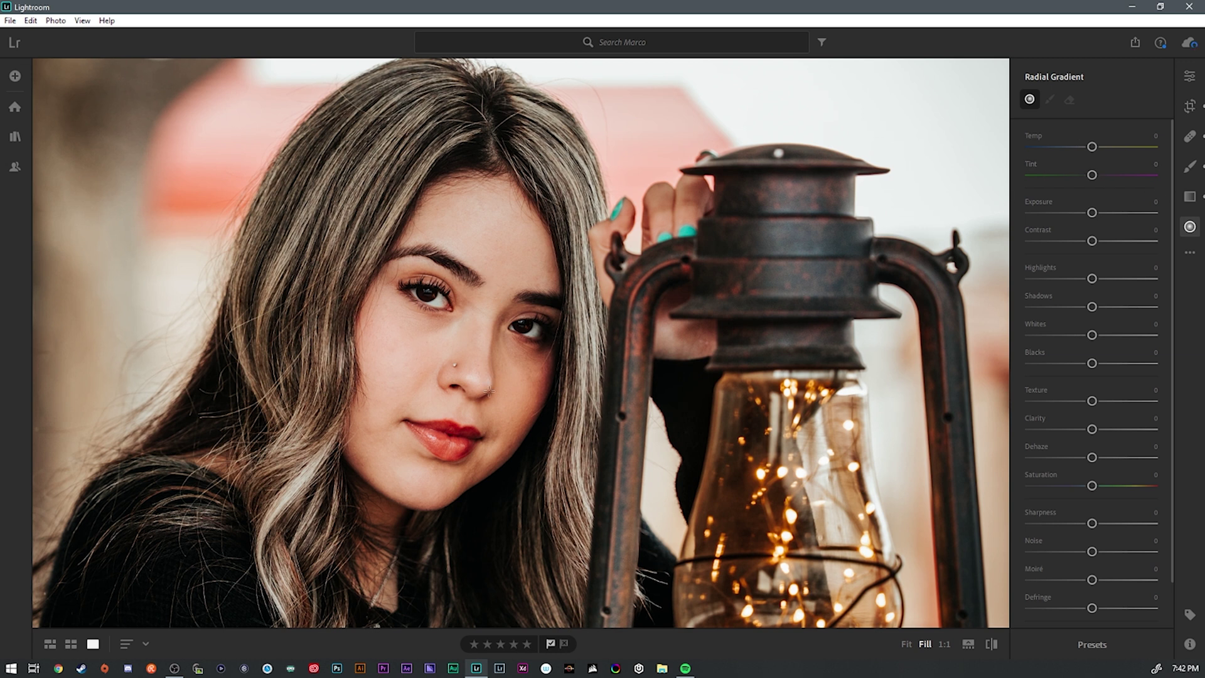
{"action": "mouse_move", "coordinate": [473, 366]}
{"action": "left_mouse_down"}
{"action": "mouse_move", "coordinate": [515, 258]}
{"action": "mouse_move", "coordinate": [581, 189]}
{"action": "left_mouse_up"}
{"action": "left_click_drag", "start_coordinate": [492, 190], "coordinate": [529, 203]}
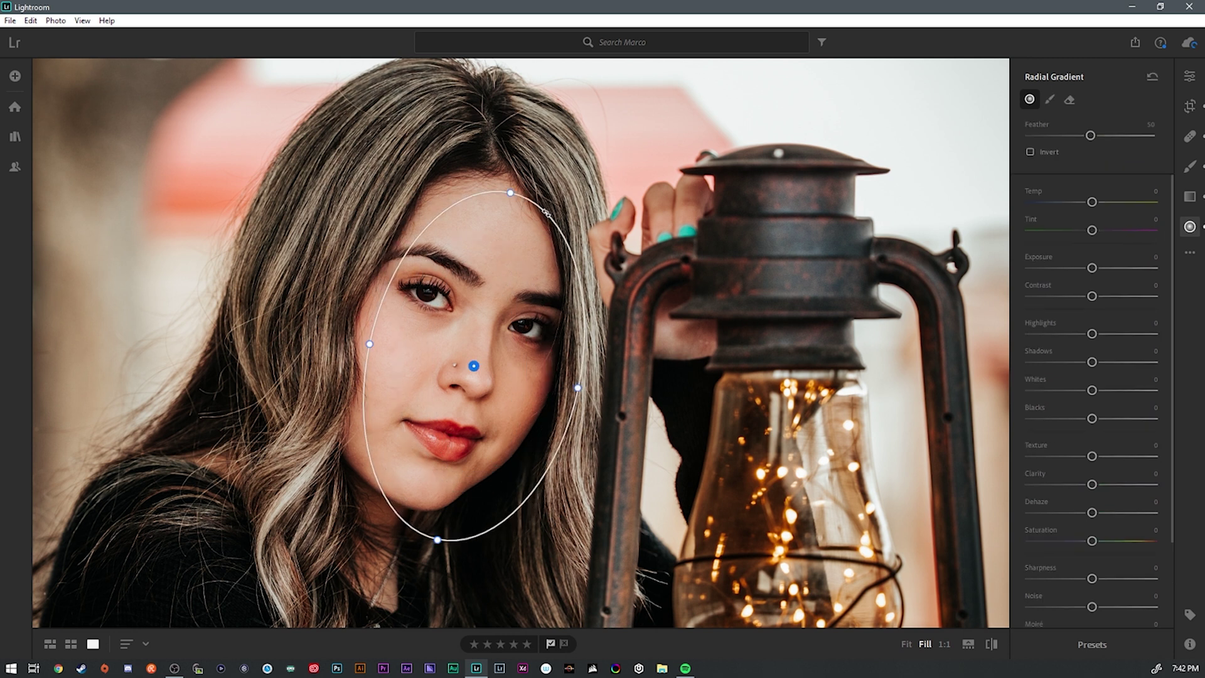
{"action": "left_click_drag", "start_coordinate": [465, 365], "coordinate": [453, 333]}
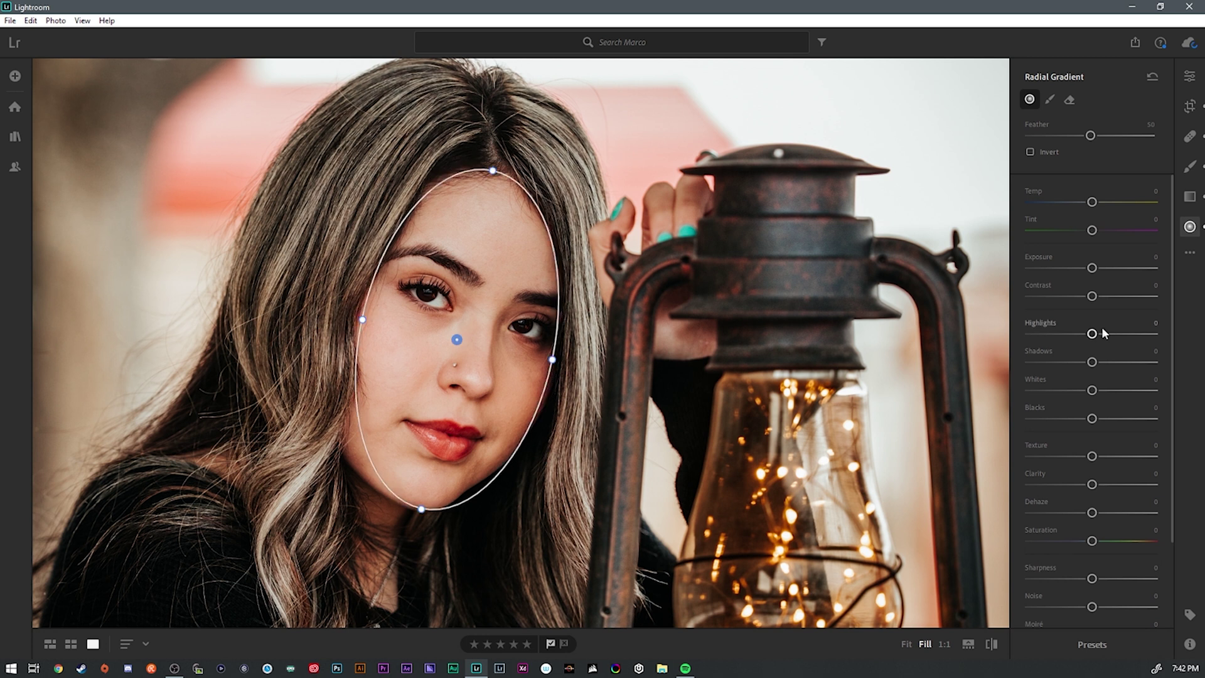
Turn on the face gradient's Color option and pick a strong red tint to mark the masked area.
{"action": "left_click_drag", "start_coordinate": [1169, 321], "coordinate": [1170, 444]}
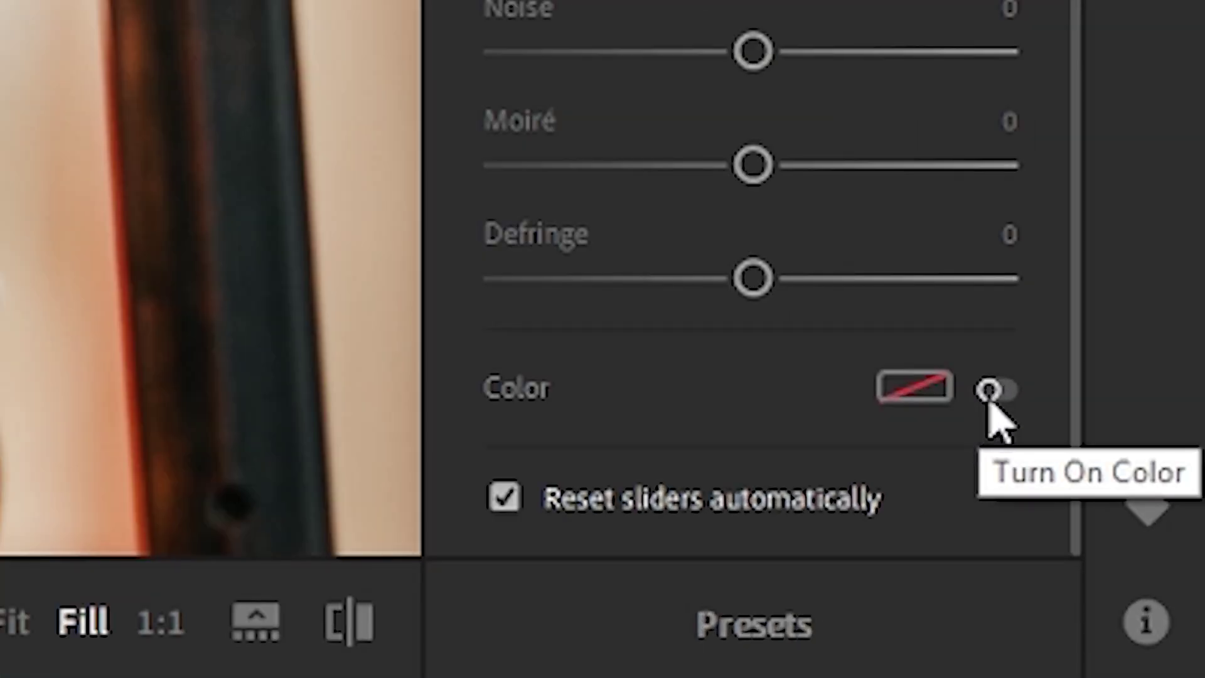
{"action": "left_click", "coordinate": [990, 391]}
{"action": "left_click_drag", "start_coordinate": [496, 298], "coordinate": [385, 170]}
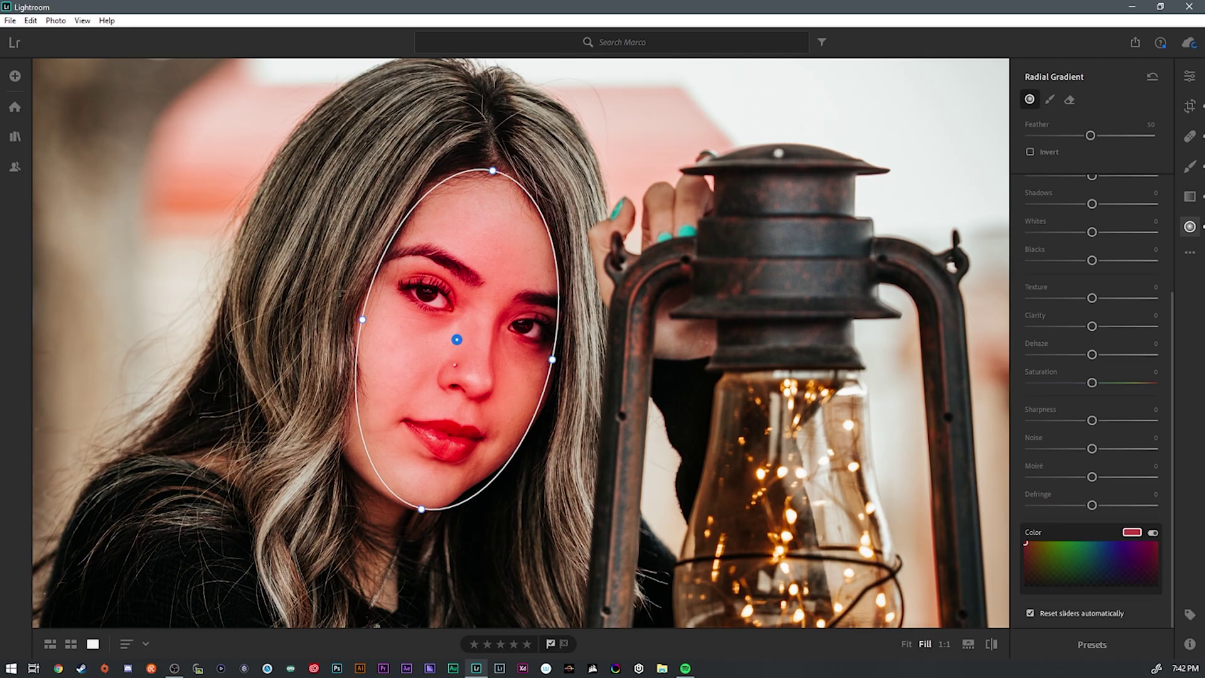
Erase the face gradient from the eyes, eyebrows and lips with the Eraser at size 11, and turn off the Color tint.
{"action": "key", "text": "ctrl+="}
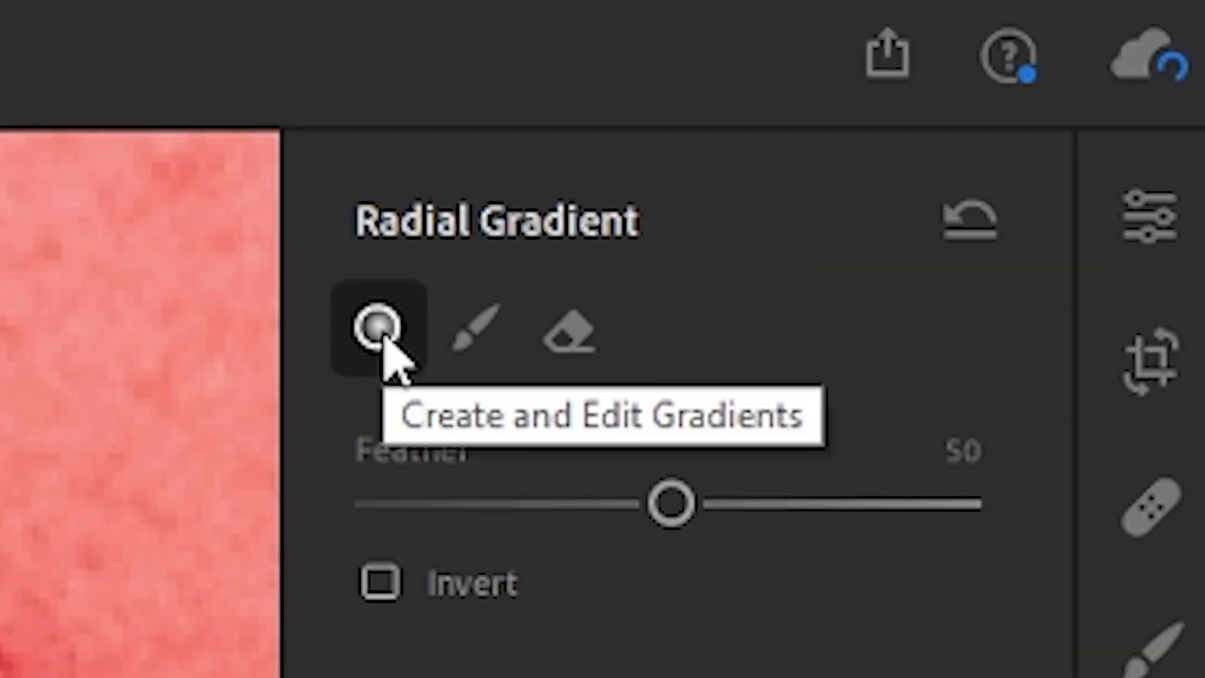
{"action": "left_click", "coordinate": [578, 334]}
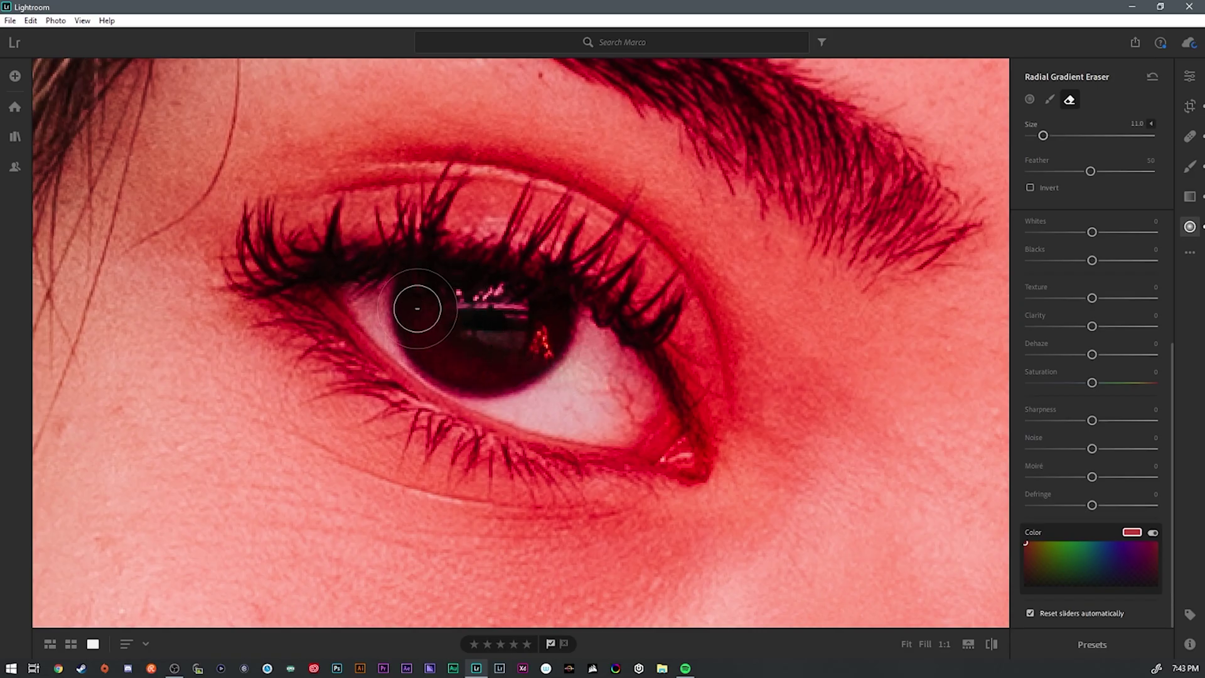
{"action": "mouse_move", "coordinate": [417, 308]}
{"action": "left_mouse_down"}
{"action": "mouse_move", "coordinate": [491, 342]}
{"action": "mouse_move", "coordinate": [486, 367]}
{"action": "mouse_move", "coordinate": [521, 391]}
{"action": "mouse_move", "coordinate": [560, 389]}
{"action": "mouse_move", "coordinate": [435, 311]}
{"action": "mouse_move", "coordinate": [420, 257]}
{"action": "mouse_move", "coordinate": [355, 270]}
{"action": "mouse_move", "coordinate": [388, 339]}
{"action": "mouse_move", "coordinate": [361, 333]}
{"action": "mouse_move", "coordinate": [330, 270]}
{"action": "mouse_move", "coordinate": [368, 250]}
{"action": "mouse_move", "coordinate": [569, 327]}
{"action": "mouse_move", "coordinate": [550, 318]}
{"action": "mouse_move", "coordinate": [586, 304]}
{"action": "mouse_move", "coordinate": [557, 267]}
{"action": "mouse_move", "coordinate": [628, 374]}
{"action": "mouse_move", "coordinate": [628, 406]}
{"action": "mouse_move", "coordinate": [633, 371]}
{"action": "mouse_move", "coordinate": [677, 445]}
{"action": "mouse_move", "coordinate": [528, 411]}
{"action": "mouse_move", "coordinate": [575, 432]}
{"action": "mouse_move", "coordinate": [454, 411]}
{"action": "mouse_move", "coordinate": [560, 456]}
{"action": "mouse_move", "coordinate": [418, 422]}
{"action": "mouse_move", "coordinate": [582, 470]}
{"action": "mouse_move", "coordinate": [383, 381]}
{"action": "mouse_move", "coordinate": [271, 277]}
{"action": "mouse_move", "coordinate": [273, 261]}
{"action": "mouse_move", "coordinate": [319, 296]}
{"action": "mouse_move", "coordinate": [357, 259]}
{"action": "mouse_move", "coordinate": [431, 273]}
{"action": "mouse_move", "coordinate": [417, 264]}
{"action": "mouse_move", "coordinate": [433, 288]}
{"action": "mouse_move", "coordinate": [506, 282]}
{"action": "mouse_move", "coordinate": [596, 409]}
{"action": "mouse_move", "coordinate": [266, 269]}
{"action": "left_mouse_up"}
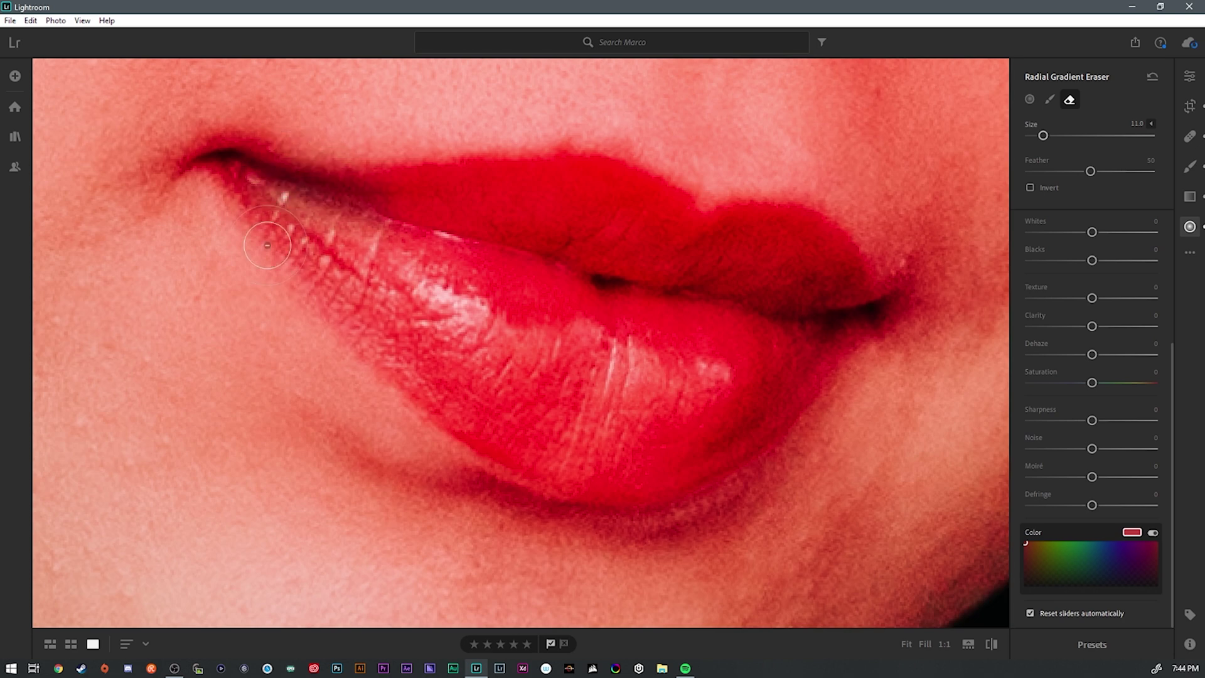
{"action": "mouse_move", "coordinate": [408, 389]}
{"action": "left_mouse_down"}
{"action": "mouse_move", "coordinate": [628, 407]}
{"action": "mouse_move", "coordinate": [753, 439]}
{"action": "left_mouse_up"}
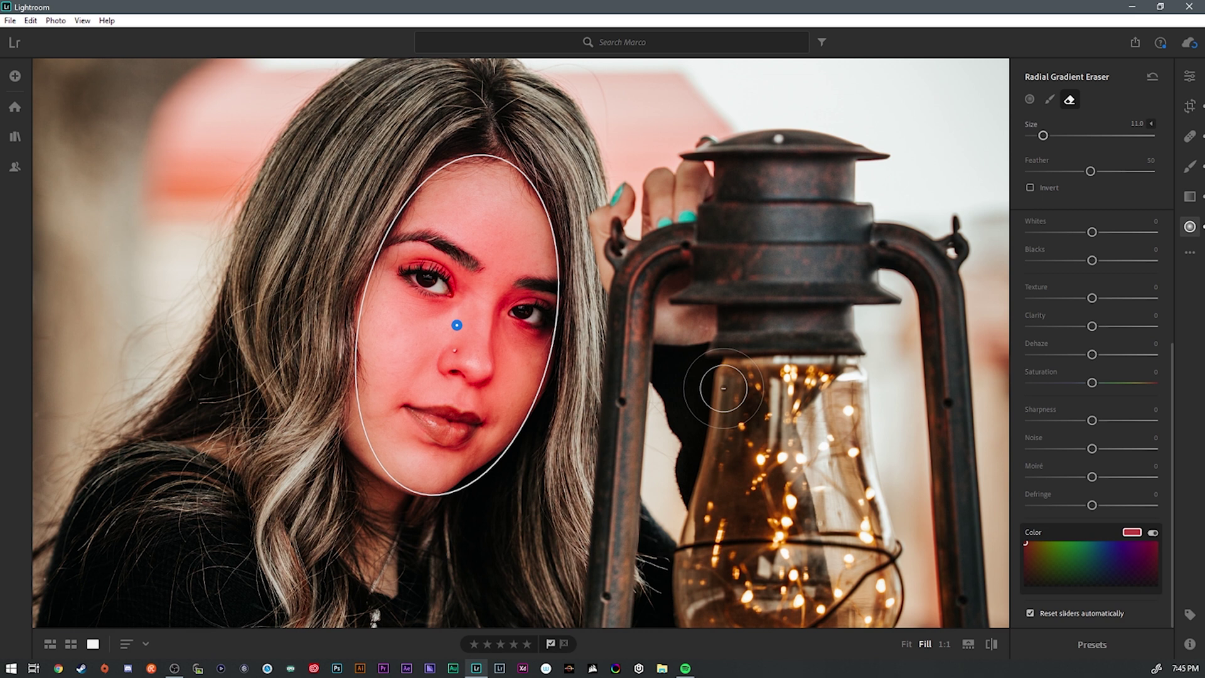
{"action": "left_click", "coordinate": [1154, 533]}
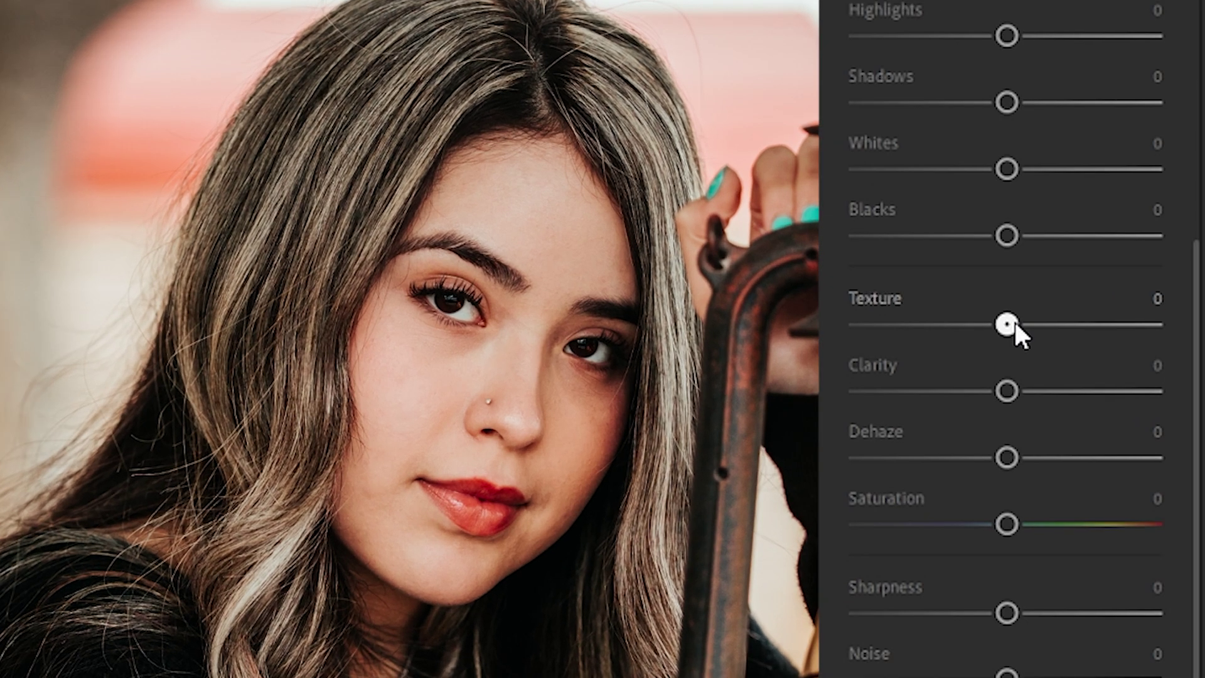
Soften and brighten the face with Texture −33, Clarity −12 and Exposure +0.12.
{"action": "left_click_drag", "start_coordinate": [1093, 352], "coordinate": [1071, 350]}
{"action": "left_click_drag", "start_coordinate": [958, 323], "coordinate": [819, 323]}
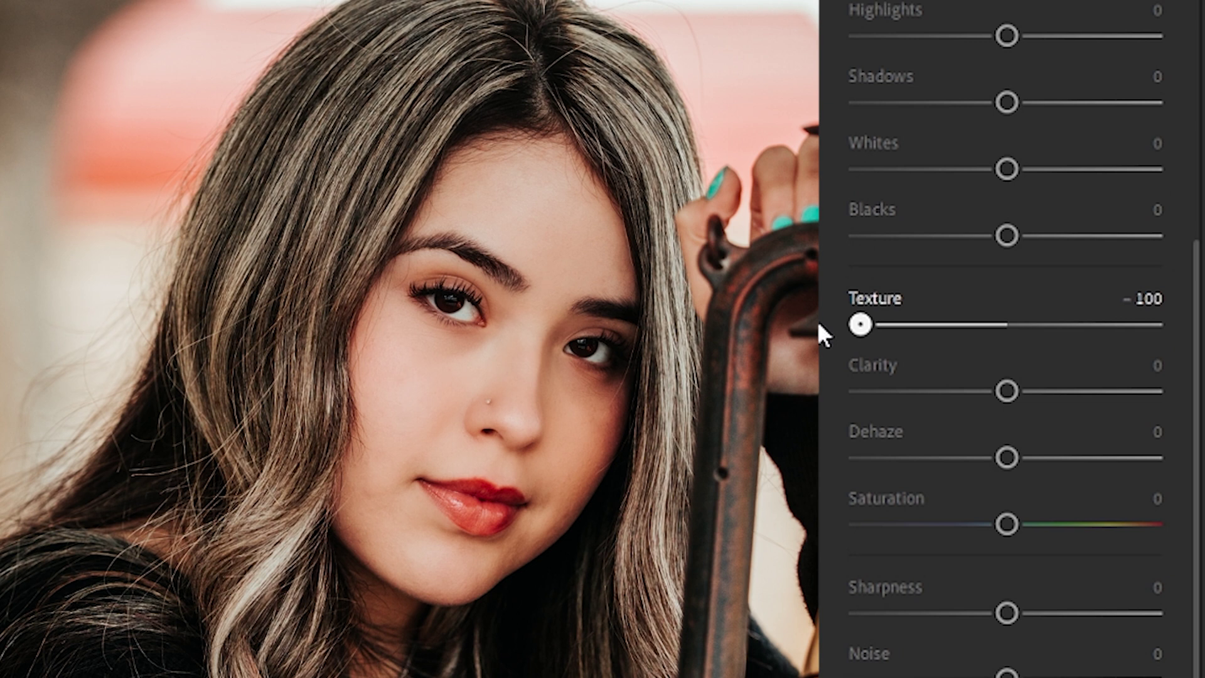
{"action": "left_click_drag", "start_coordinate": [819, 324], "coordinate": [966, 312]}
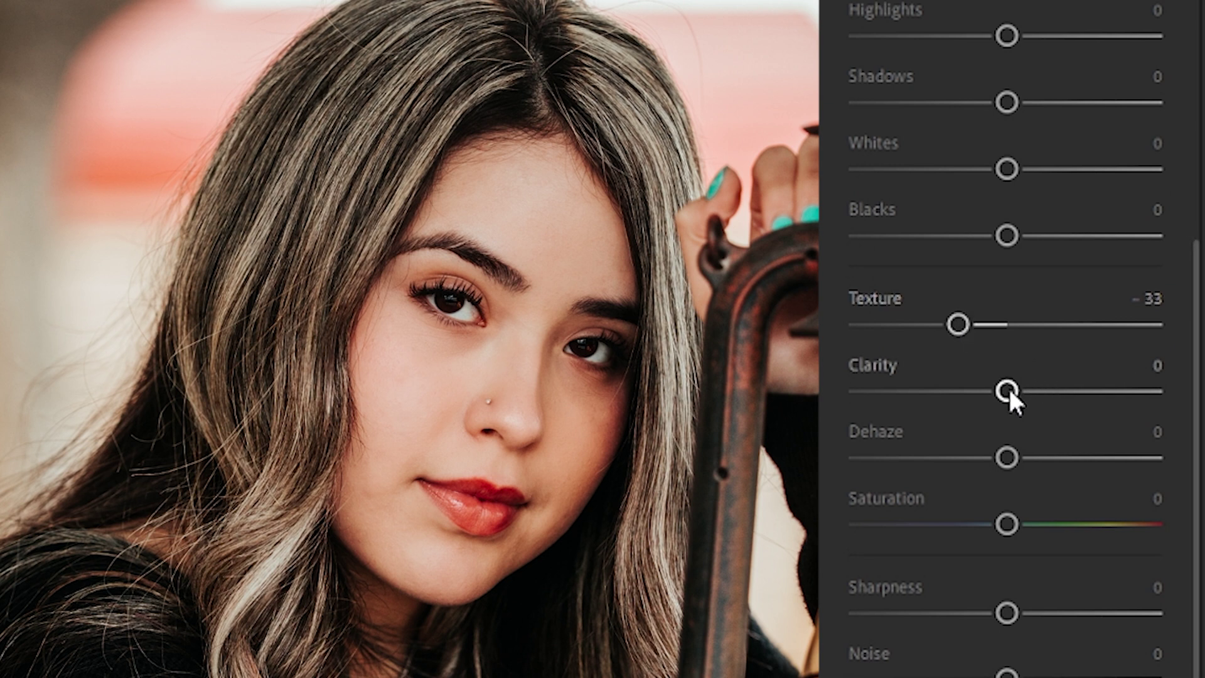
{"action": "left_click_drag", "start_coordinate": [1008, 389], "coordinate": [989, 389]}
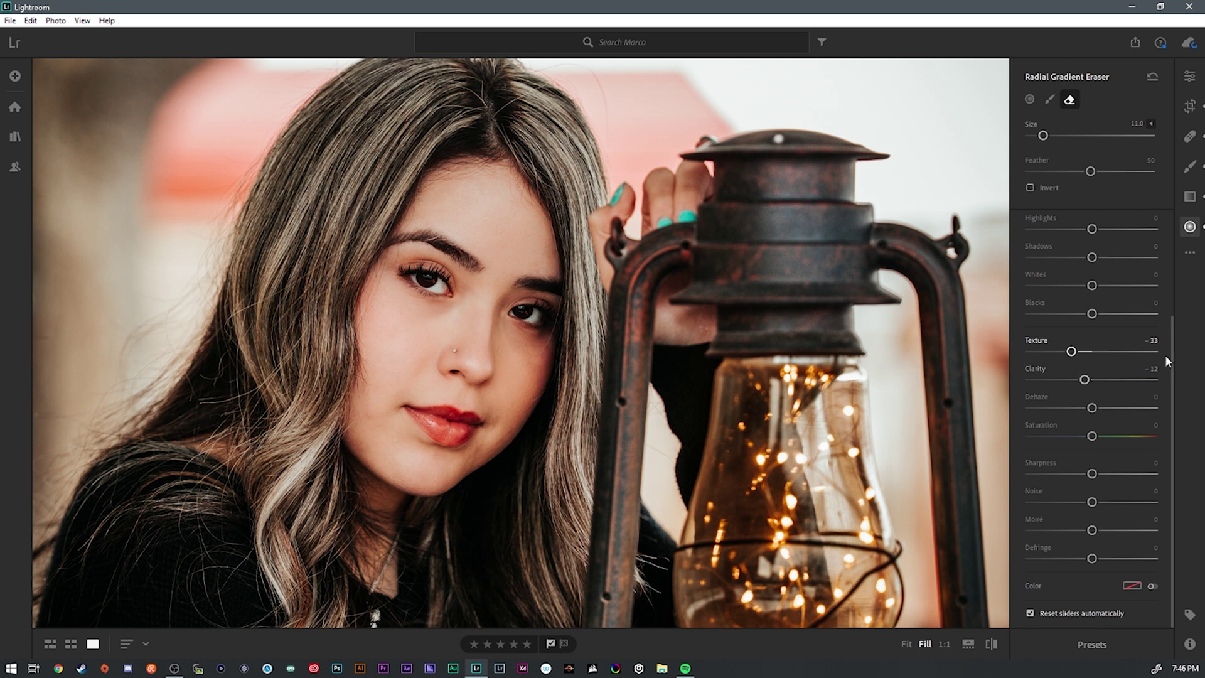
{"action": "scroll", "coordinate": [1159, 270], "scroll_direction": "up", "scroll_amount": 3}
{"action": "scroll", "coordinate": [1158, 270], "scroll_direction": "up", "scroll_amount": 1}
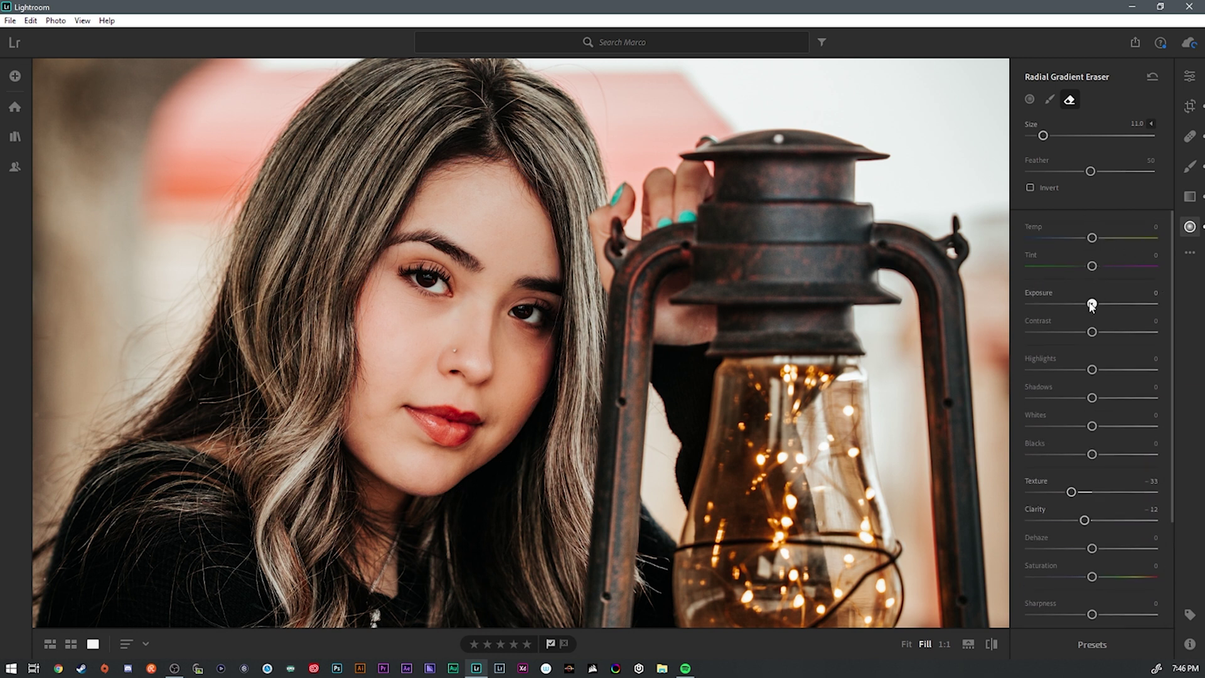
{"action": "left_click_drag", "start_coordinate": [1092, 304], "coordinate": [1093, 304]}
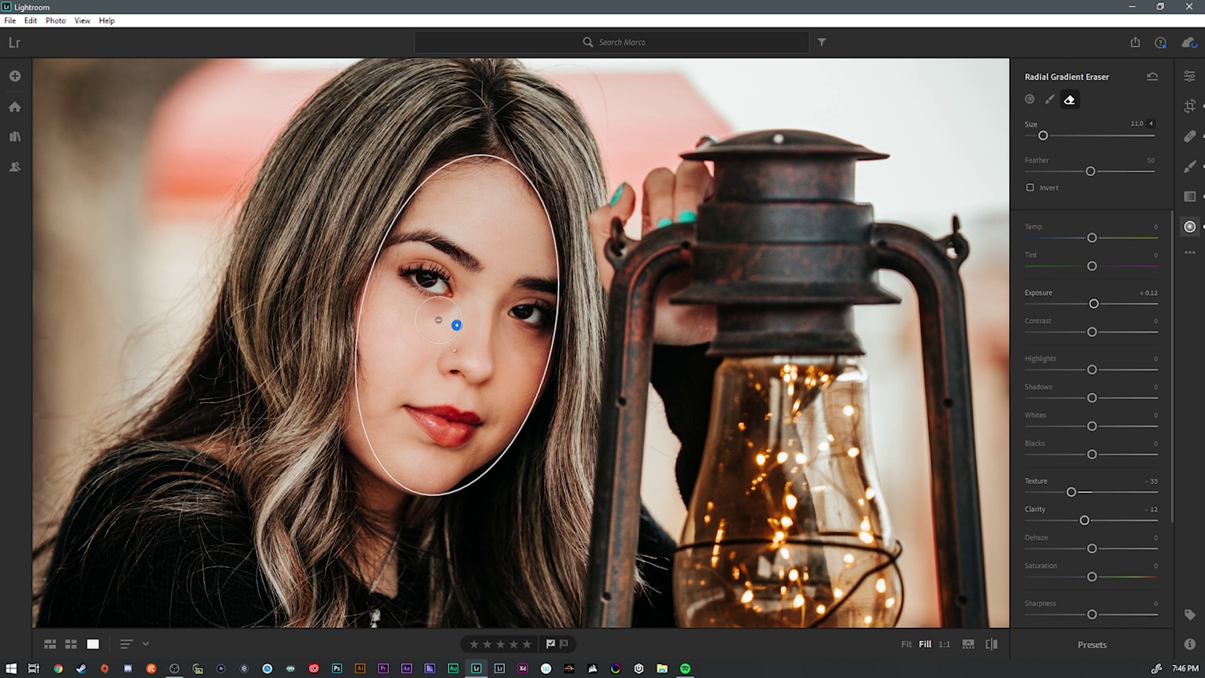
Draw a new radial gradient over the iris of the eye farther from the lantern, flattening the ellipse to fit it.
{"action": "key", "text": "z"}
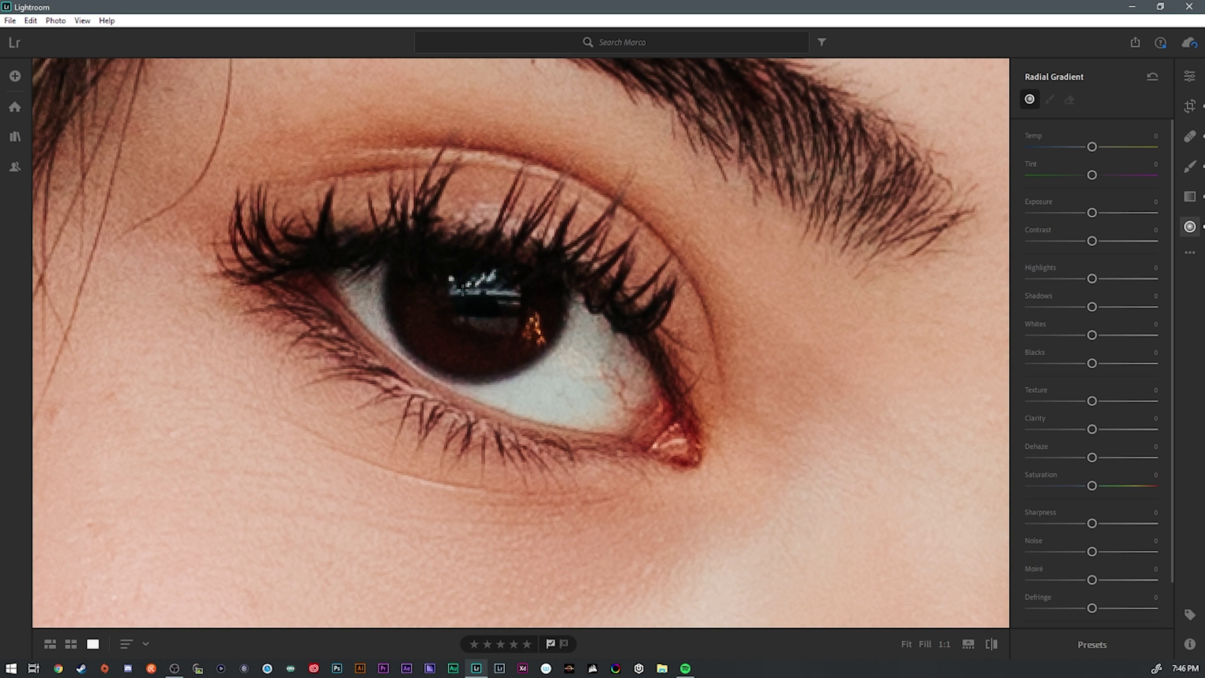
{"action": "mouse_move", "coordinate": [463, 289]}
{"action": "left_mouse_down"}
{"action": "mouse_move", "coordinate": [520, 343]}
{"action": "mouse_move", "coordinate": [500, 305]}
{"action": "mouse_move", "coordinate": [507, 334]}
{"action": "left_mouse_up"}
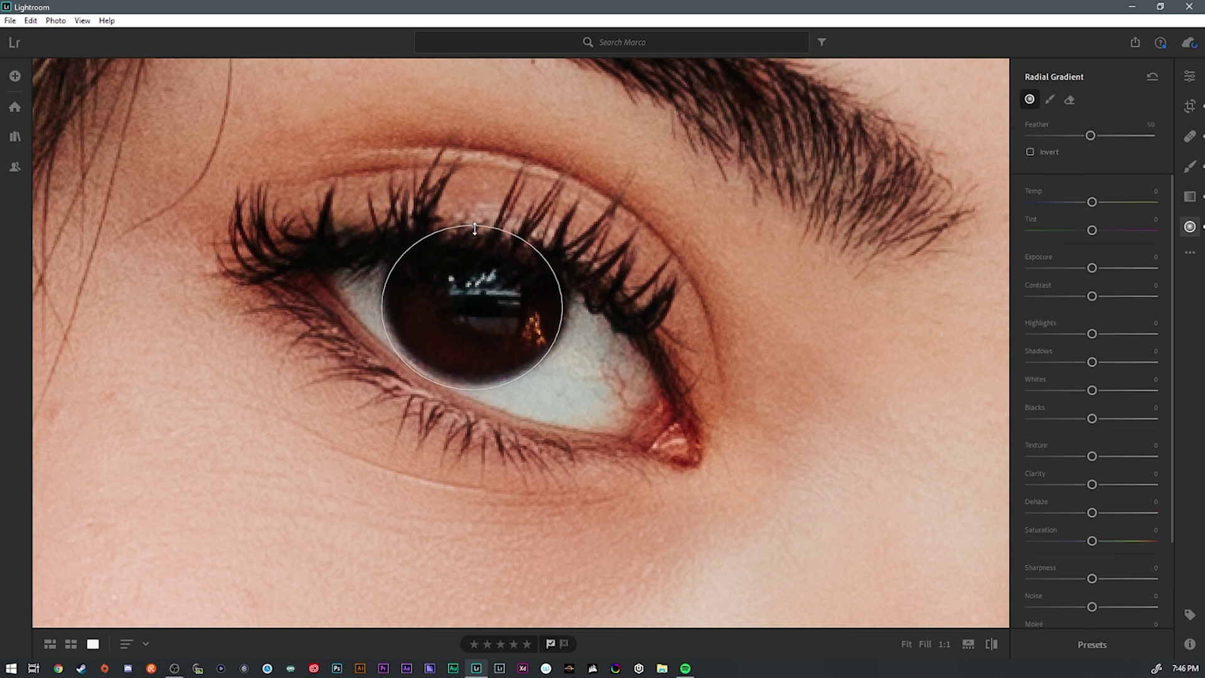
{"action": "left_click_drag", "start_coordinate": [475, 229], "coordinate": [474, 247]}
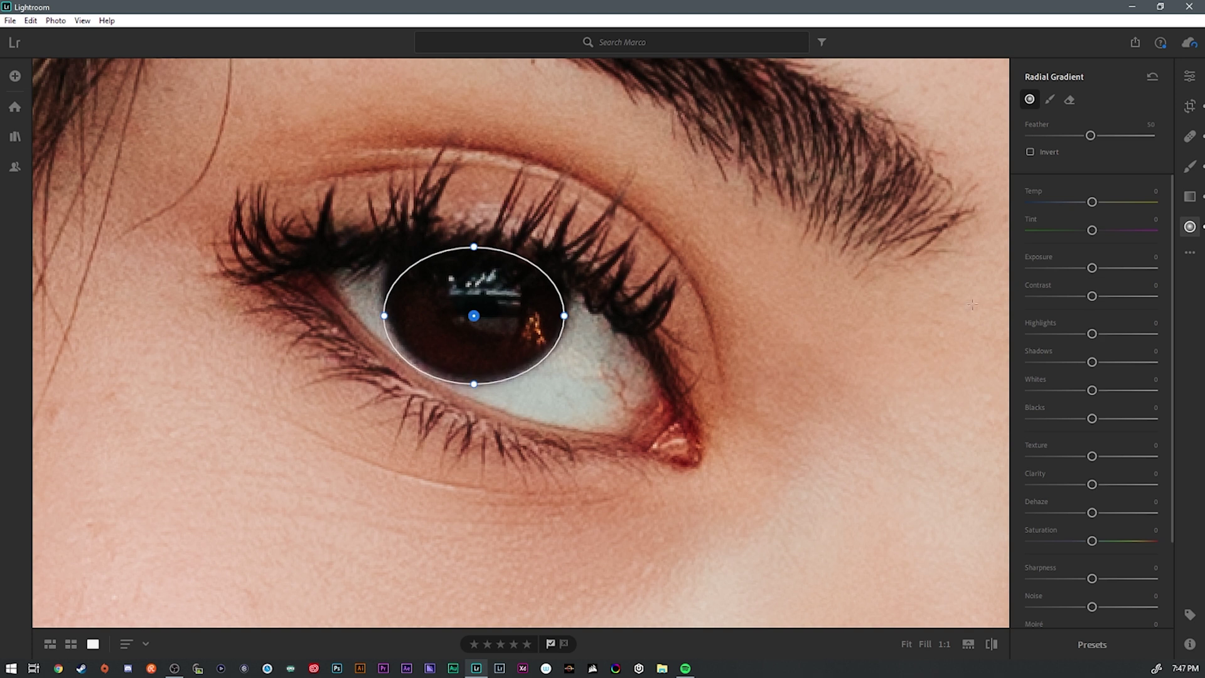
Brighten and warm the iris gradient with Exposure +0.48, Shadows +16 and Temp +29.
{"action": "left_click_drag", "start_coordinate": [1092, 268], "coordinate": [1108, 268]}
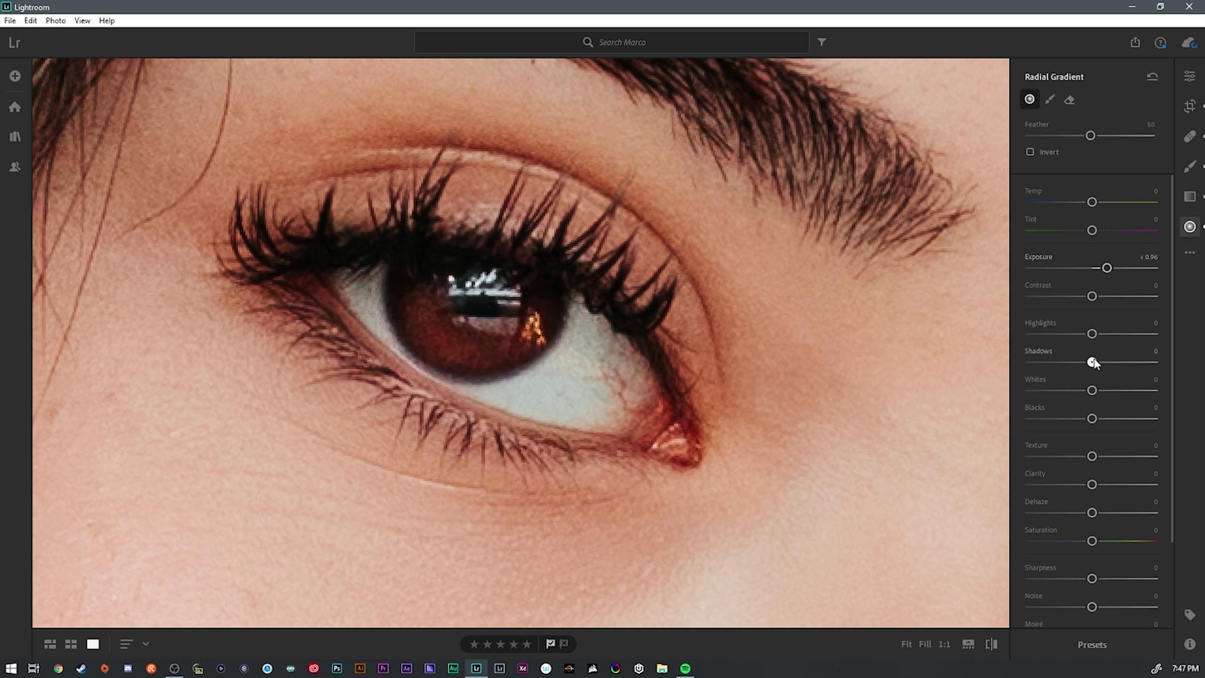
{"action": "left_click_drag", "start_coordinate": [1093, 363], "coordinate": [1103, 365]}
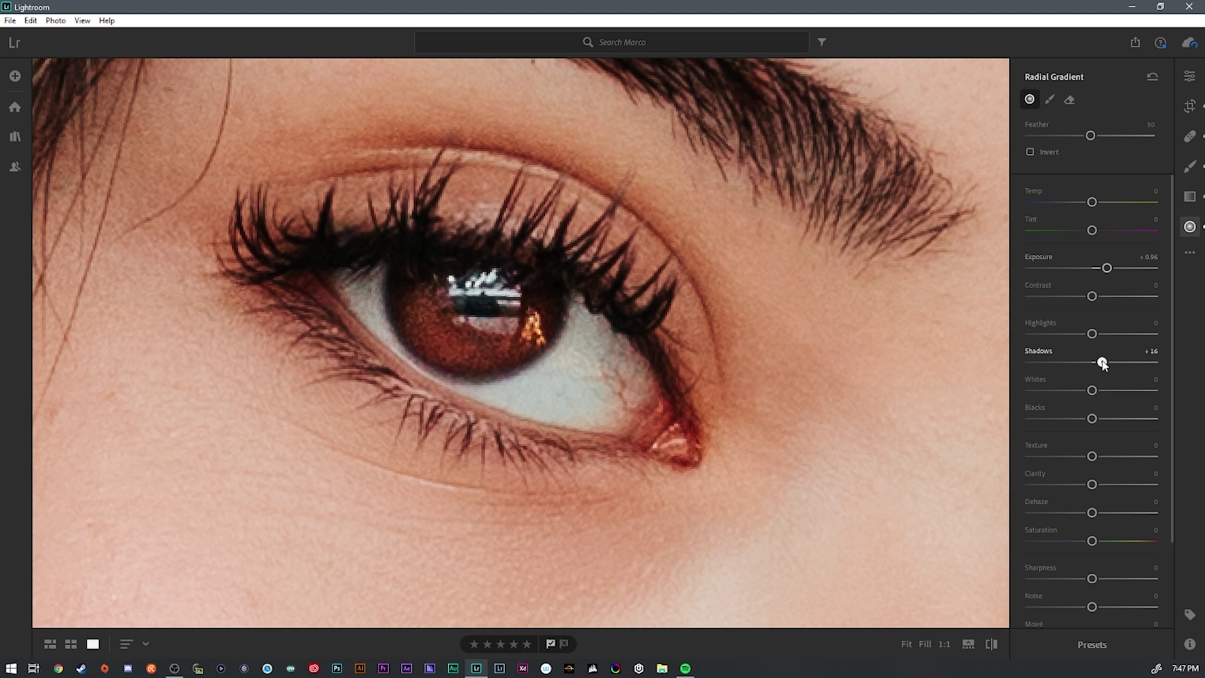
{"action": "left_click", "coordinate": [1102, 268]}
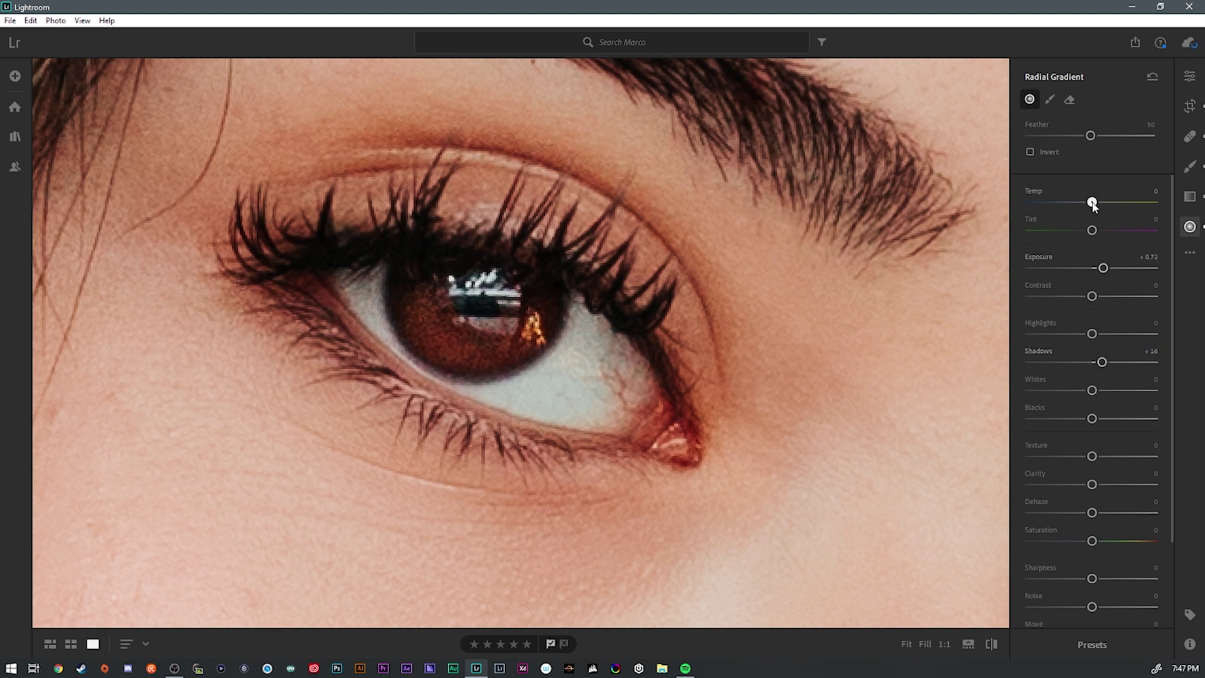
{"action": "left_click_drag", "start_coordinate": [1093, 203], "coordinate": [1109, 202]}
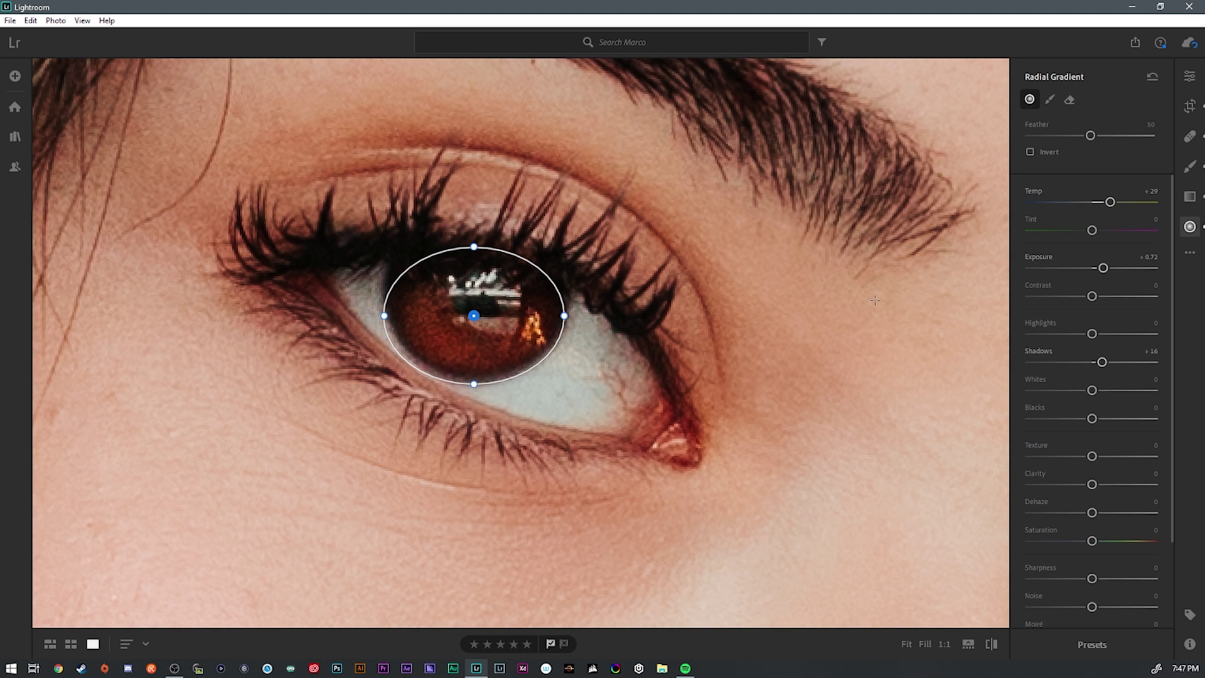
{"action": "key", "text": "z"}
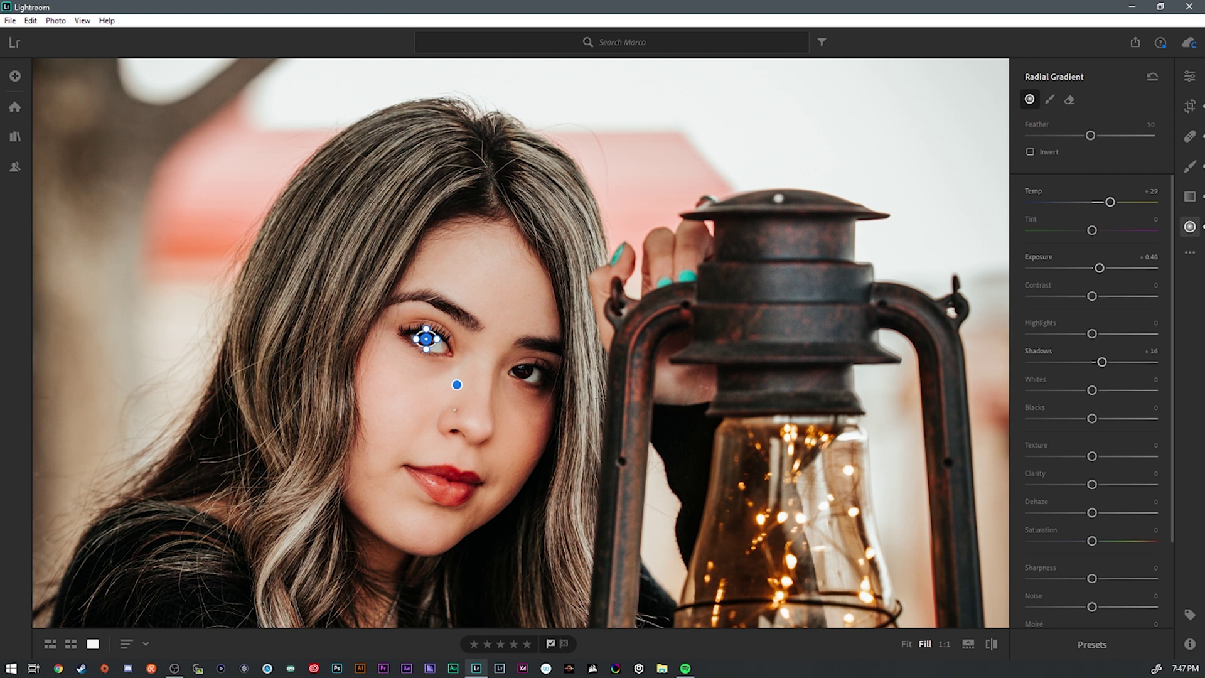
{"action": "key", "text": "z"}
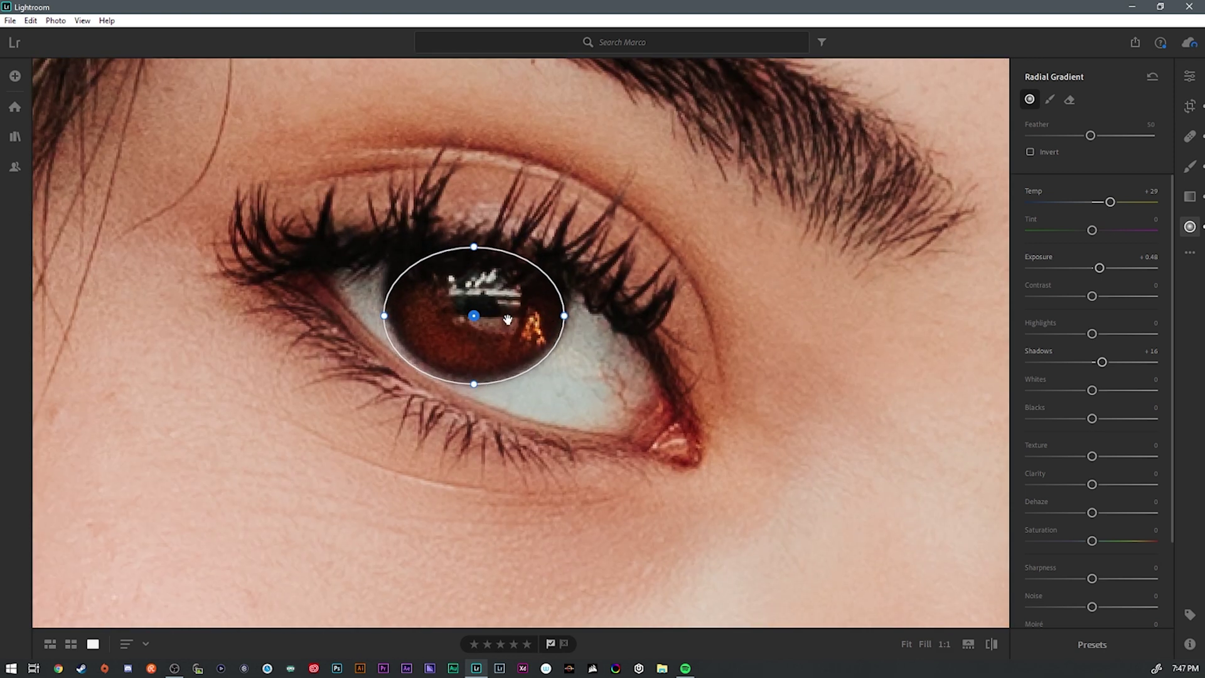
Duplicate the iris gradient, place the copy over the other eye's iris, and flatten the ellipse to fit.
{"action": "right_click", "coordinate": [474, 315]}
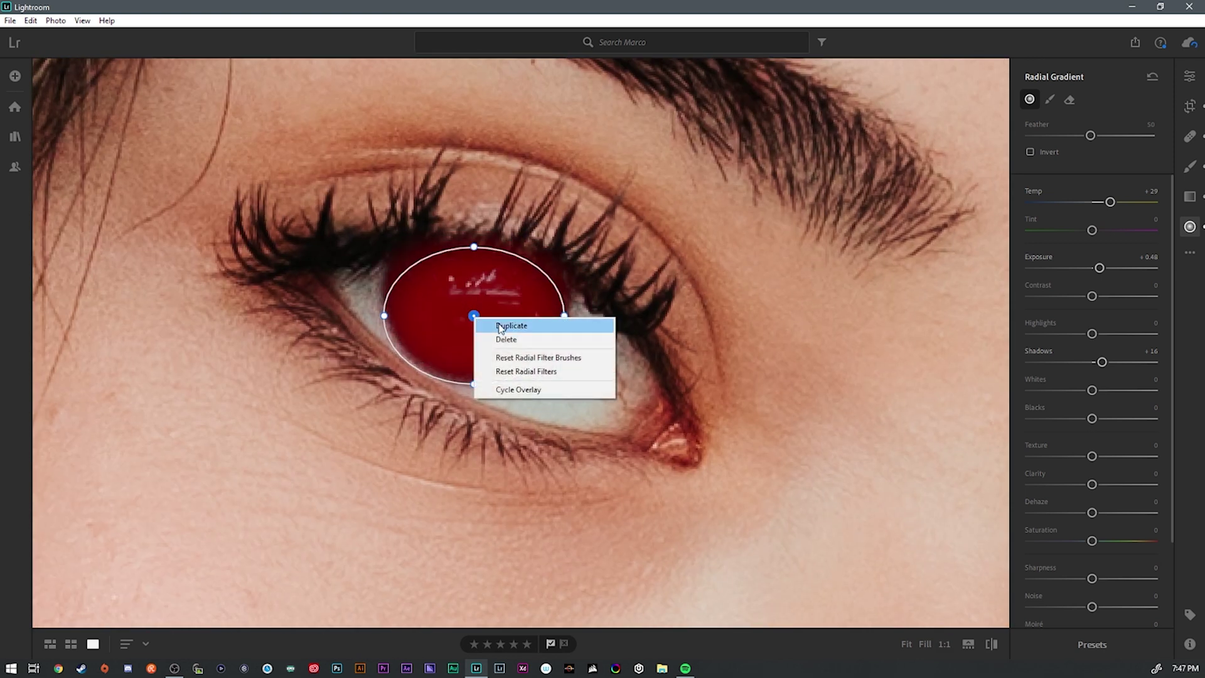
{"action": "left_click", "coordinate": [500, 327]}
{"action": "left_click_drag", "start_coordinate": [475, 317], "coordinate": [662, 348]}
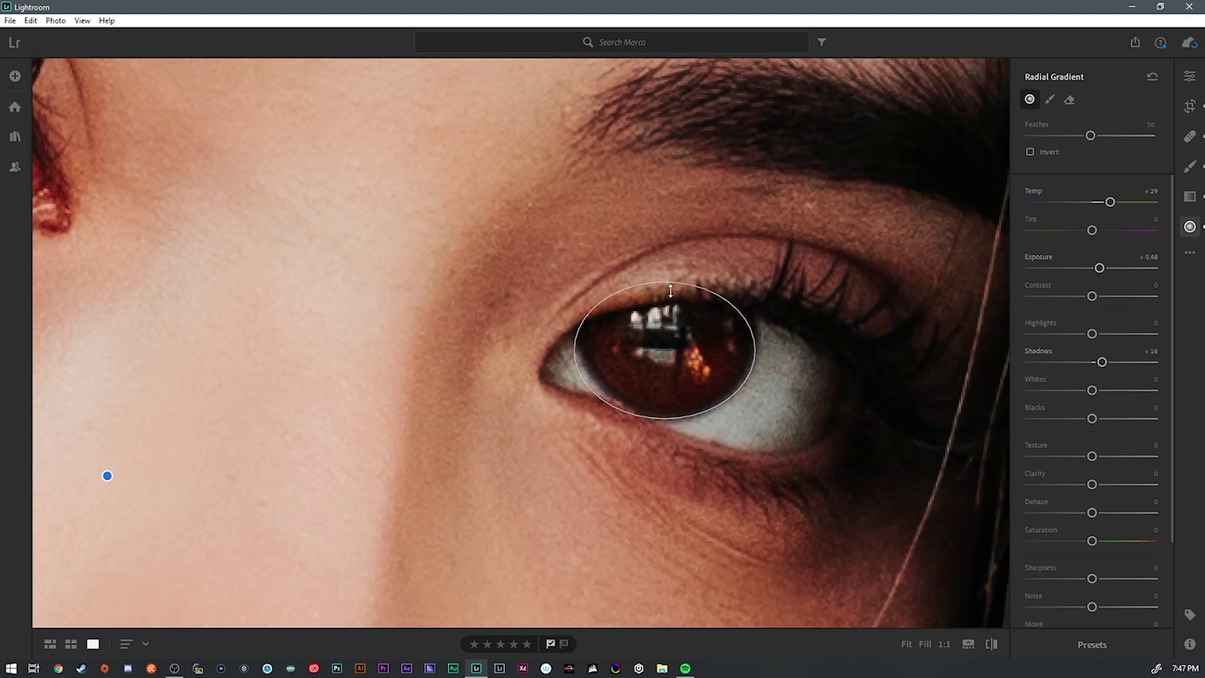
{"action": "left_click_drag", "start_coordinate": [668, 281], "coordinate": [671, 290]}
{"action": "left_click_drag", "start_coordinate": [664, 347], "coordinate": [666, 351]}
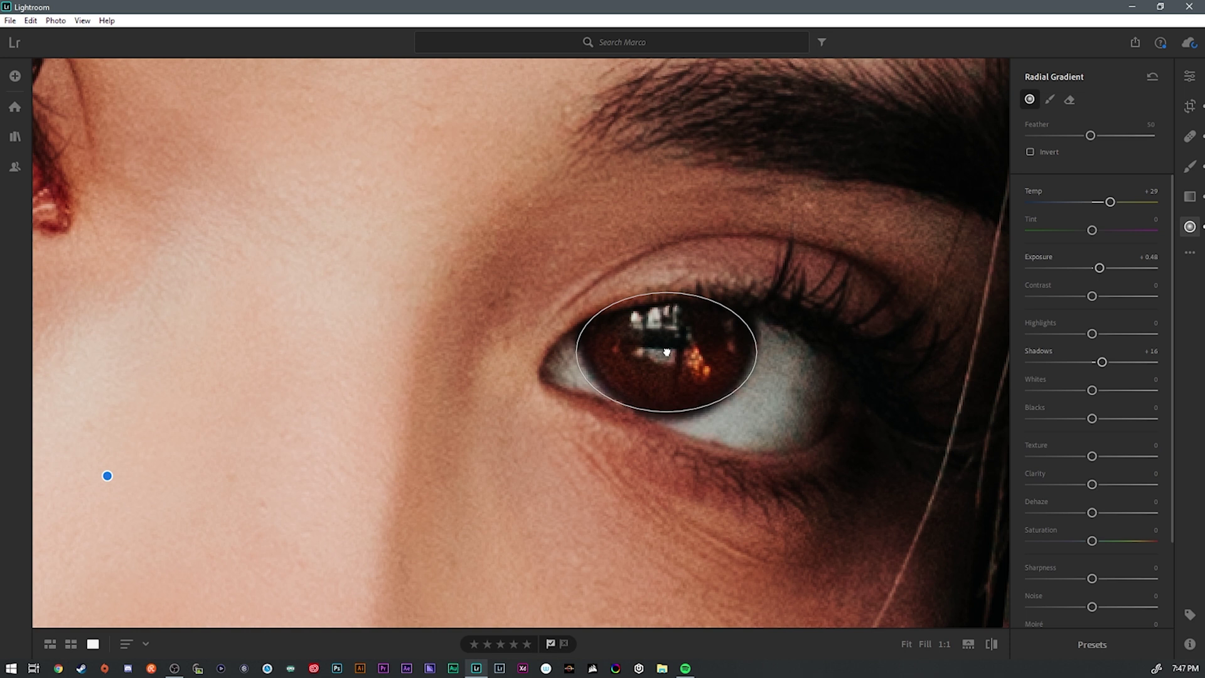
Reduce the Radial Gradient Eraser to size 6 for cleaning up the duplicated iris gradient.
{"action": "left_click", "coordinate": [1069, 100]}
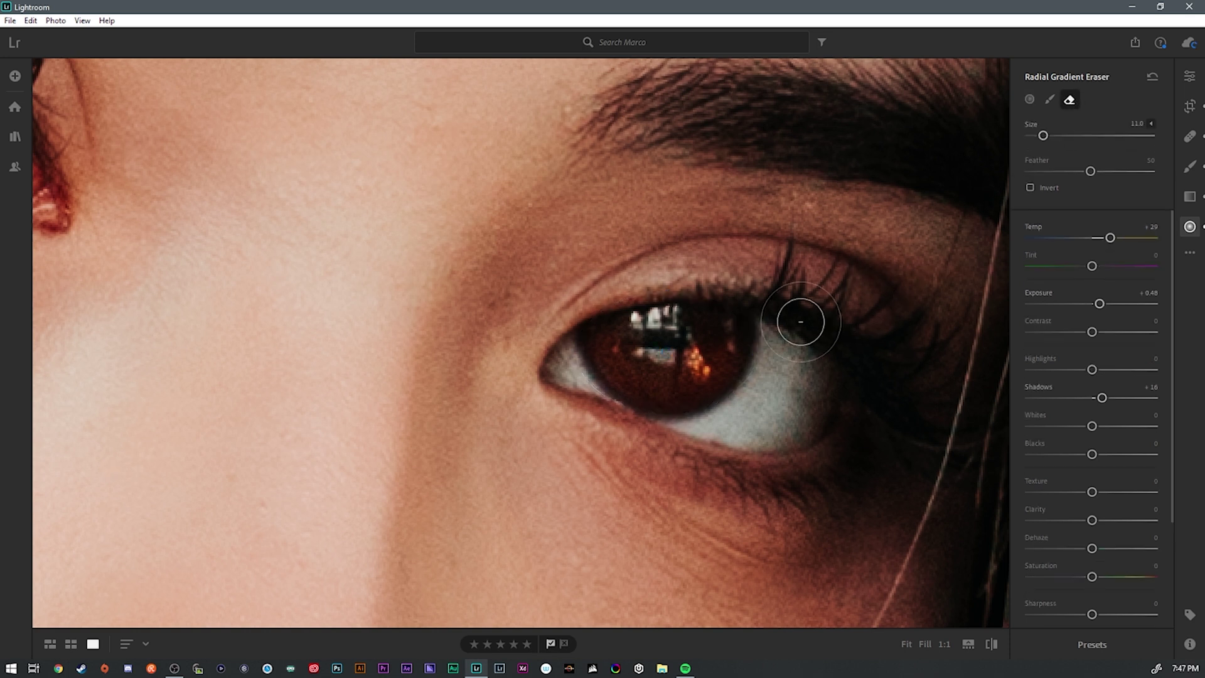
{"action": "scroll", "coordinate": [740, 332], "scroll_direction": "down", "scroll_amount": 4}
{"action": "key", "text": "bracketleft"}
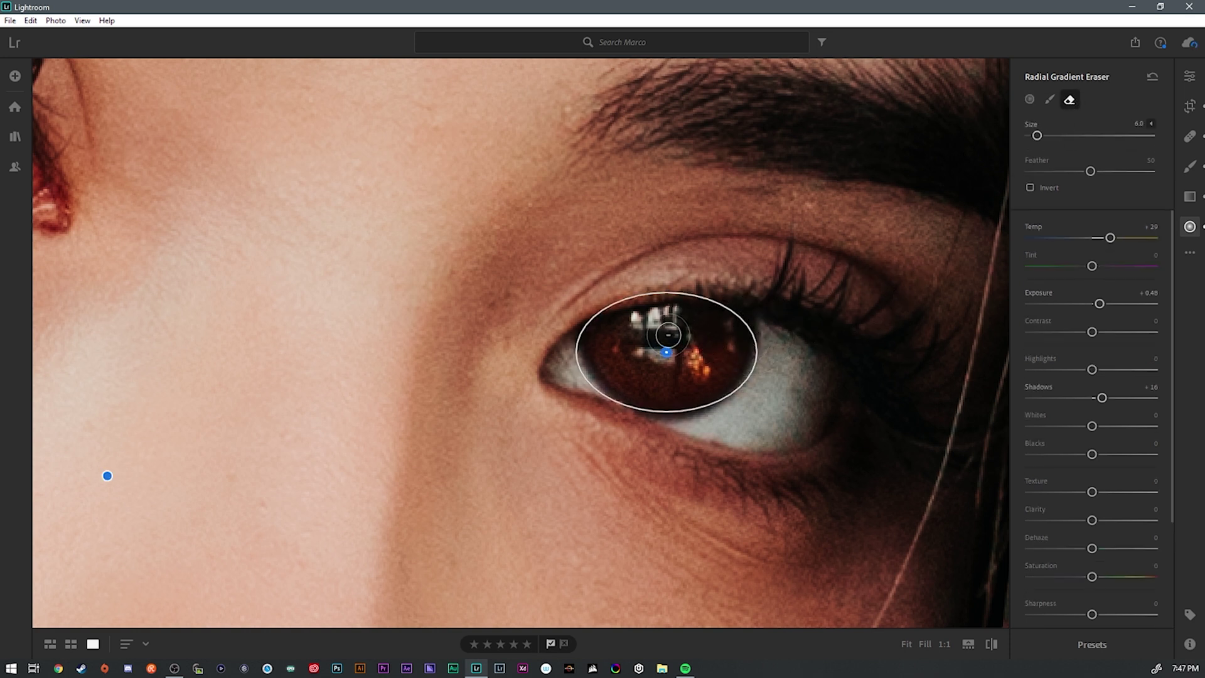